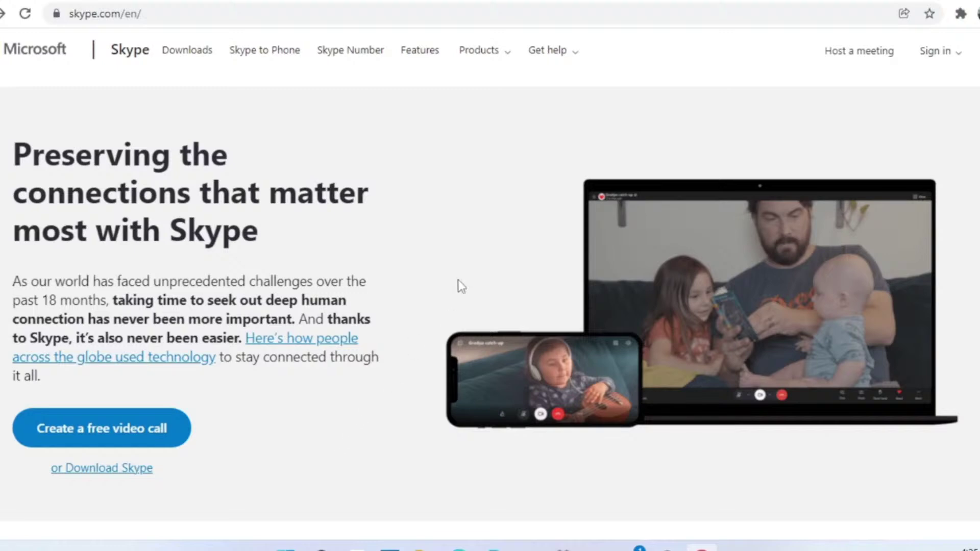
- Browse Skype's Features page, then download Skype for Windows (Skype-8.78.0.159.exe) from Downloads
left_click(416, 56)
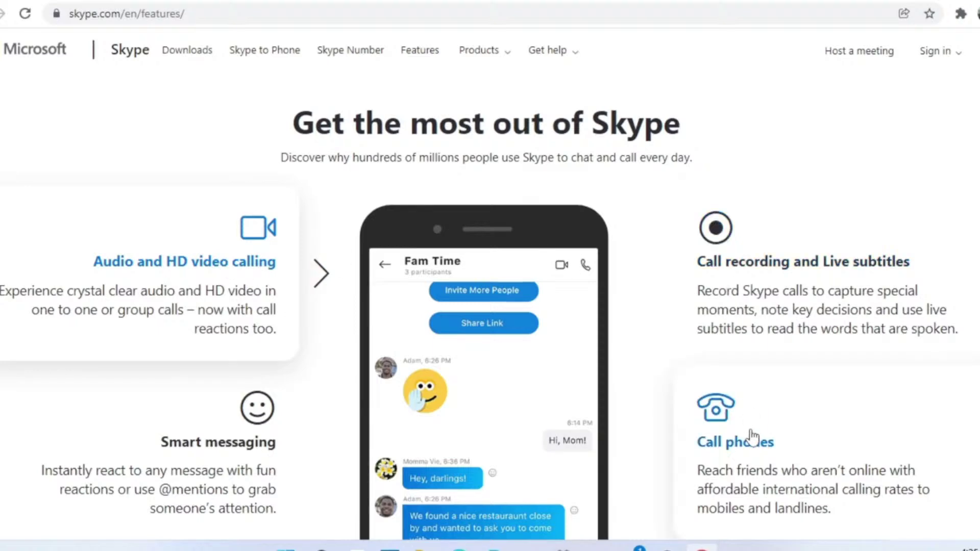
scroll(751, 438, "down", 5)
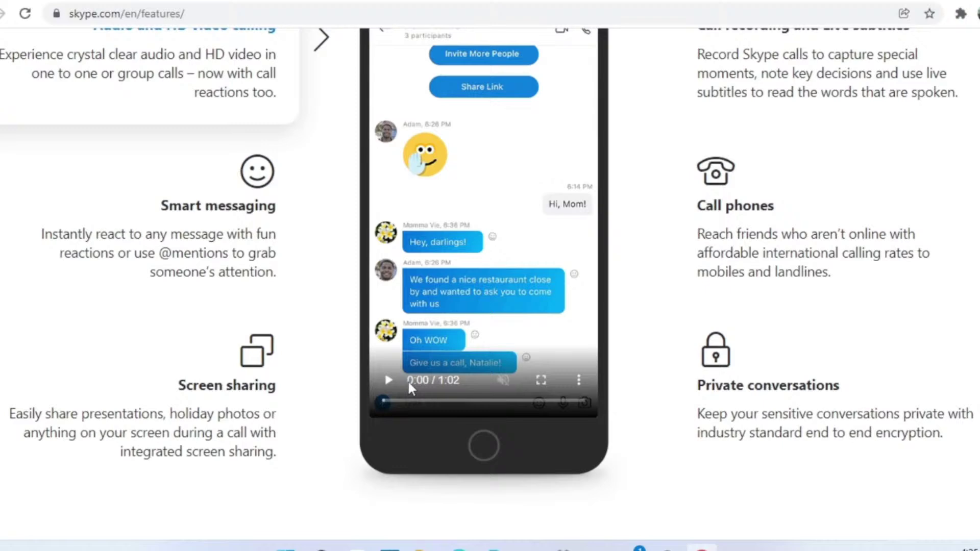
scroll(407, 379, "up", 5)
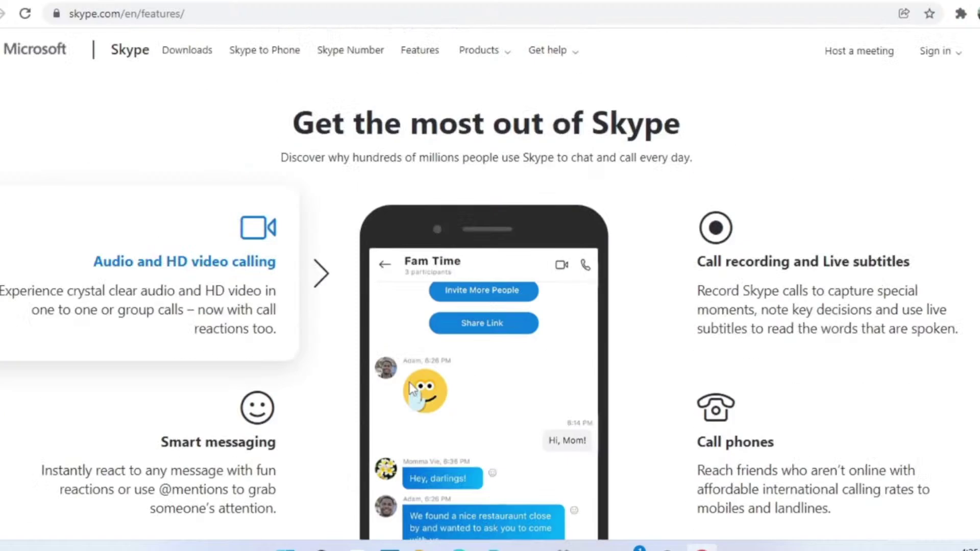
left_click(206, 60)
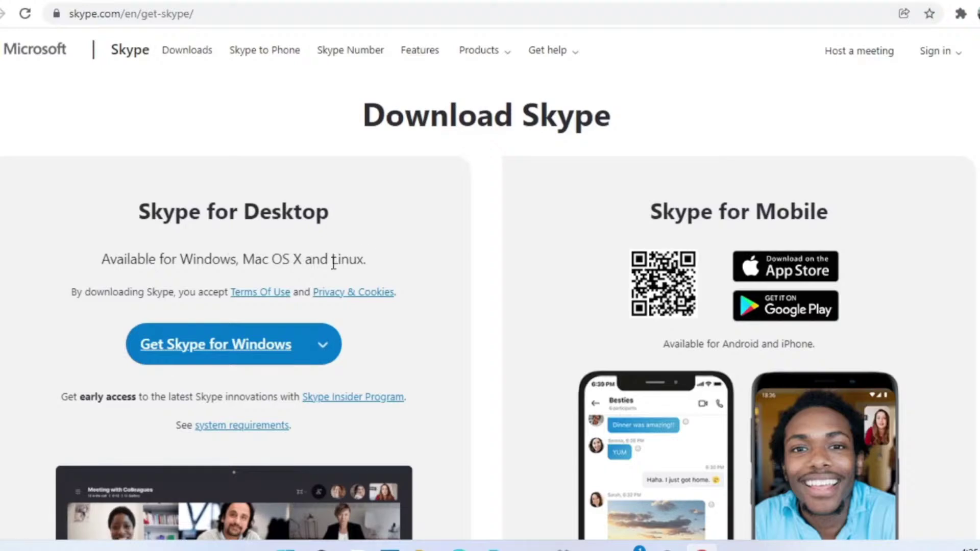
left_click(262, 346)
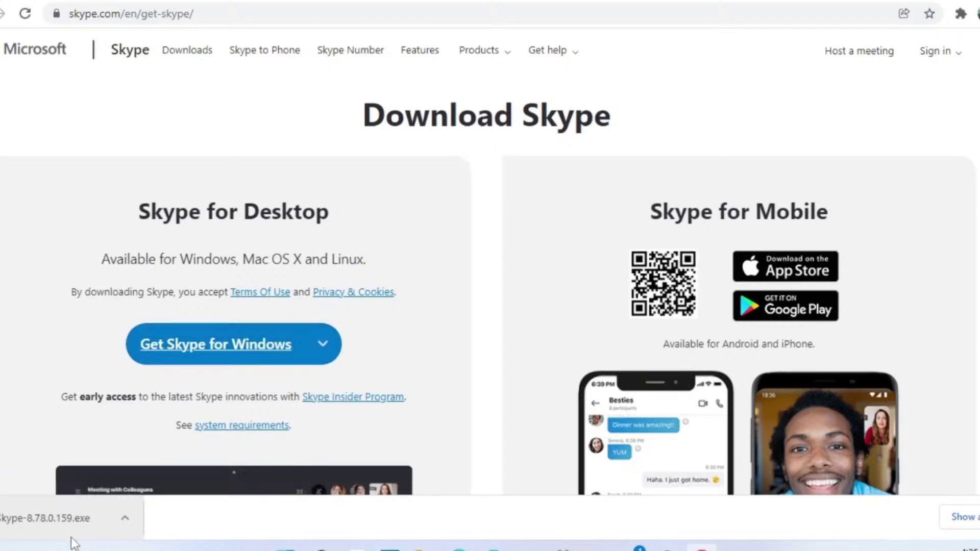
- Run Skype-8.78.0.159.exe to install Skype 8.78 and reach its sign-in screen
left_click(73, 525)
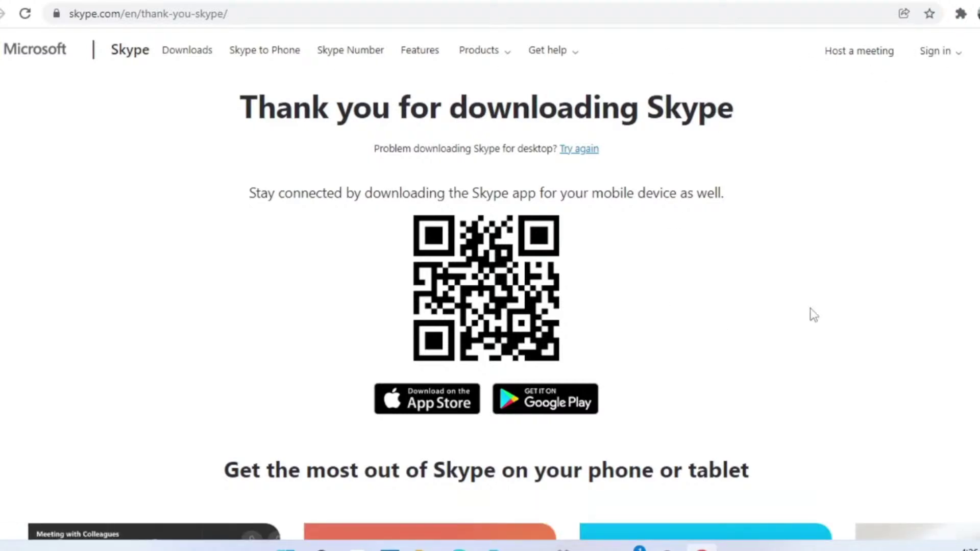
scroll(812, 313, "down", 5)
scroll(812, 307, "up", 5)
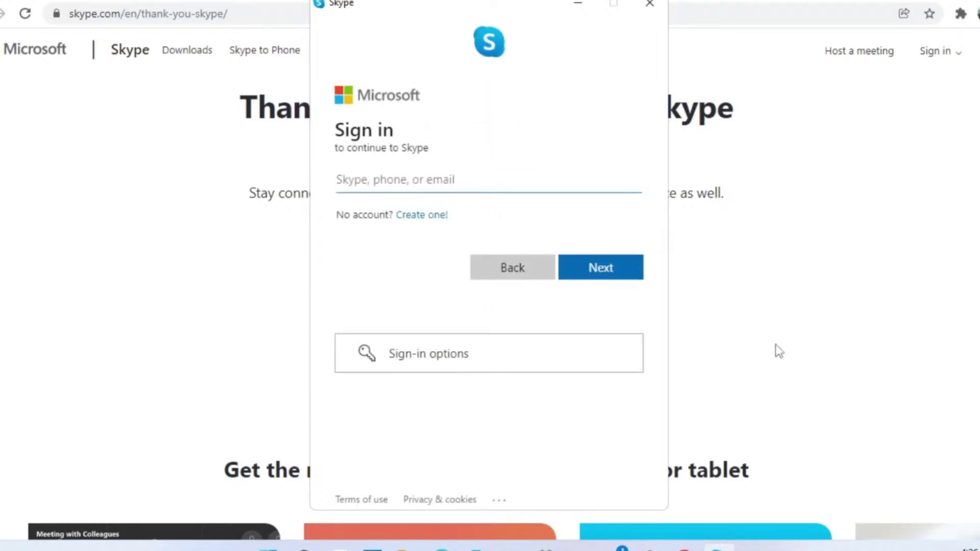
- Start a new account using an e-mail address instead of a phone number and submit it
left_click(434, 219)
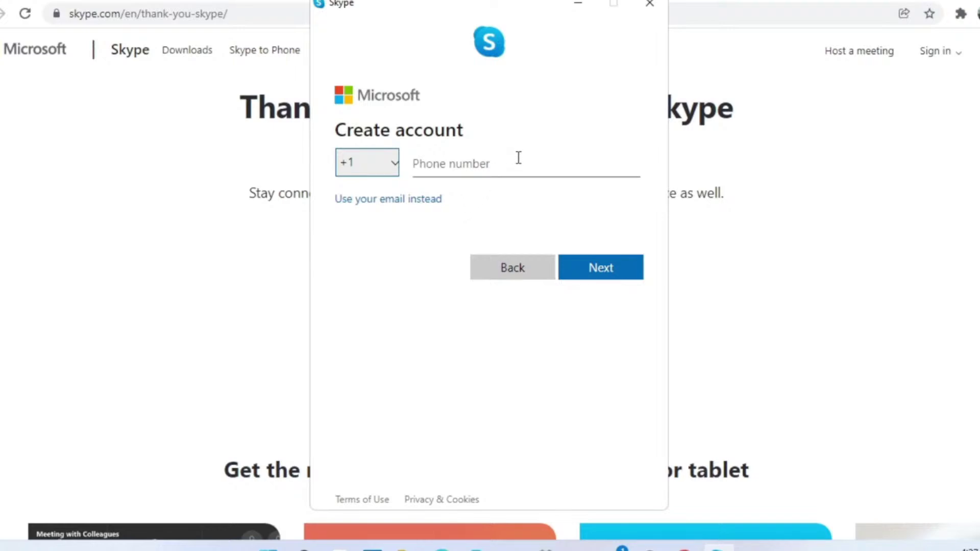
left_click(478, 167)
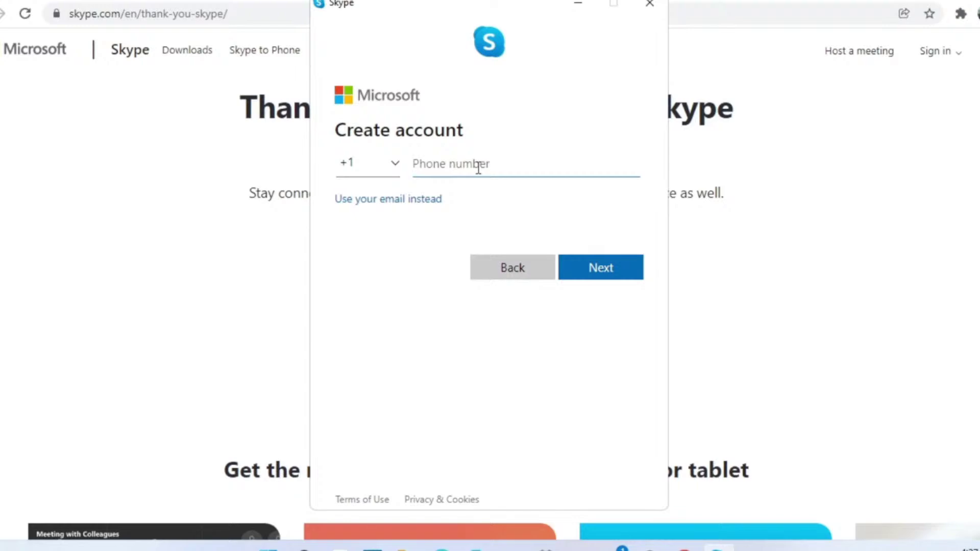
left_click(413, 204)
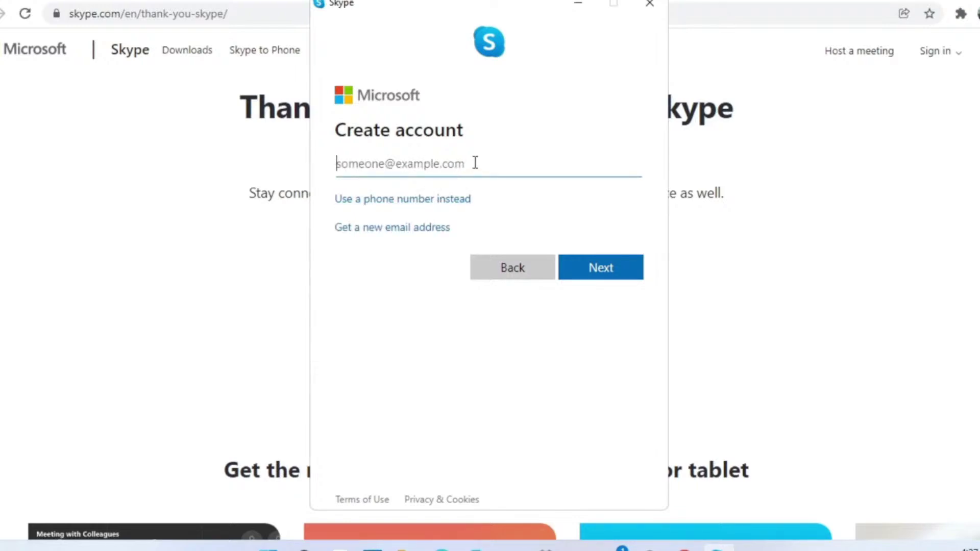
type("TAL")
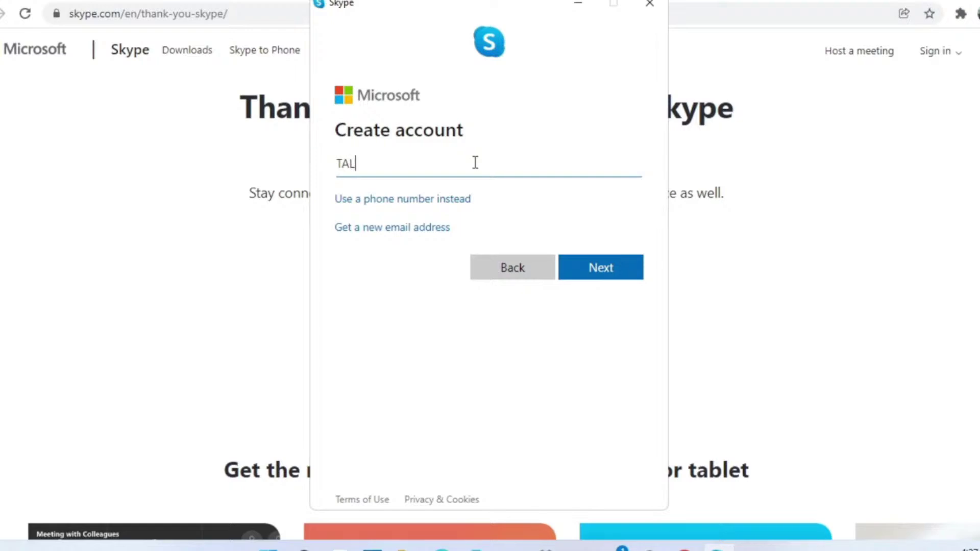
key("BackSpace")
key("BackSpace")
key("BackSpace")
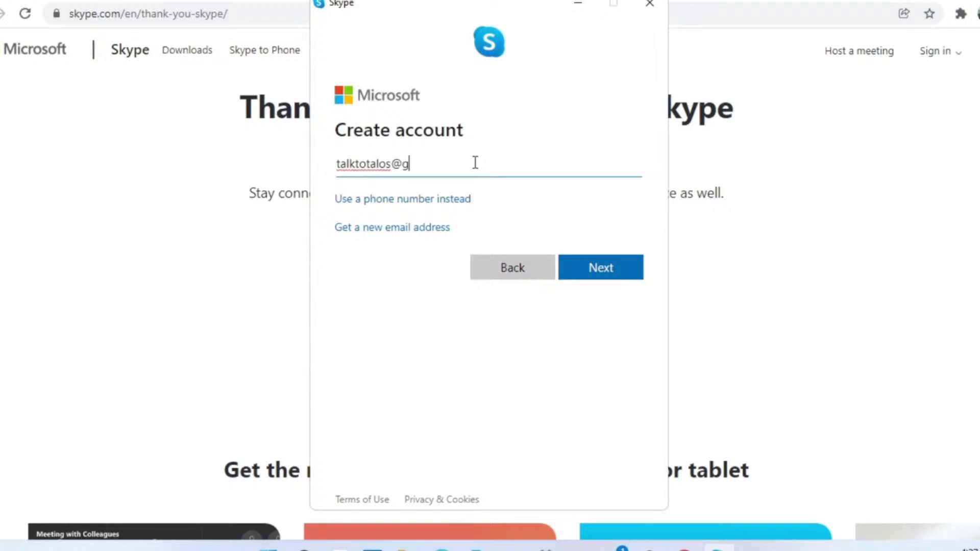
key("Return")
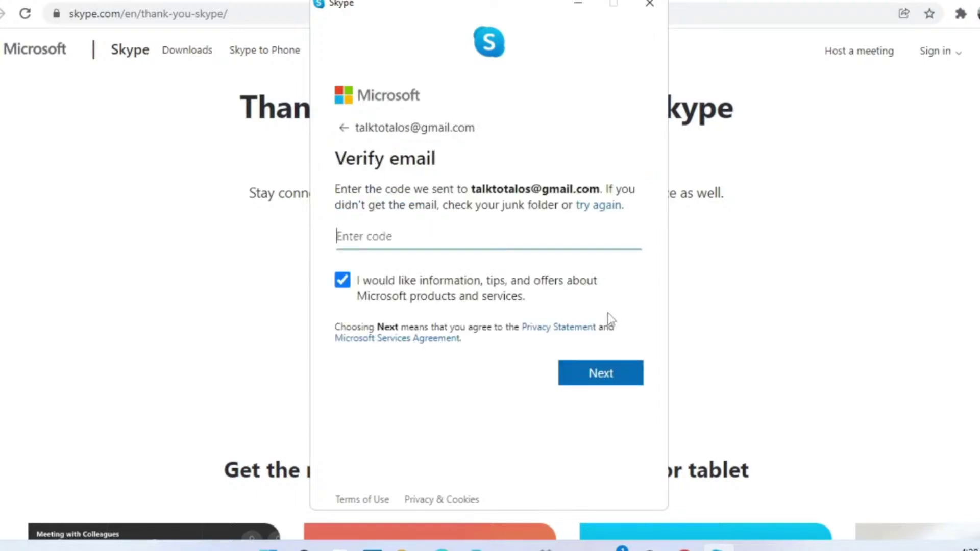
- Opt out of Microsoft offers, submit the e-mail verification code, and pass the robot check
left_click(344, 281)
left_click(612, 380)
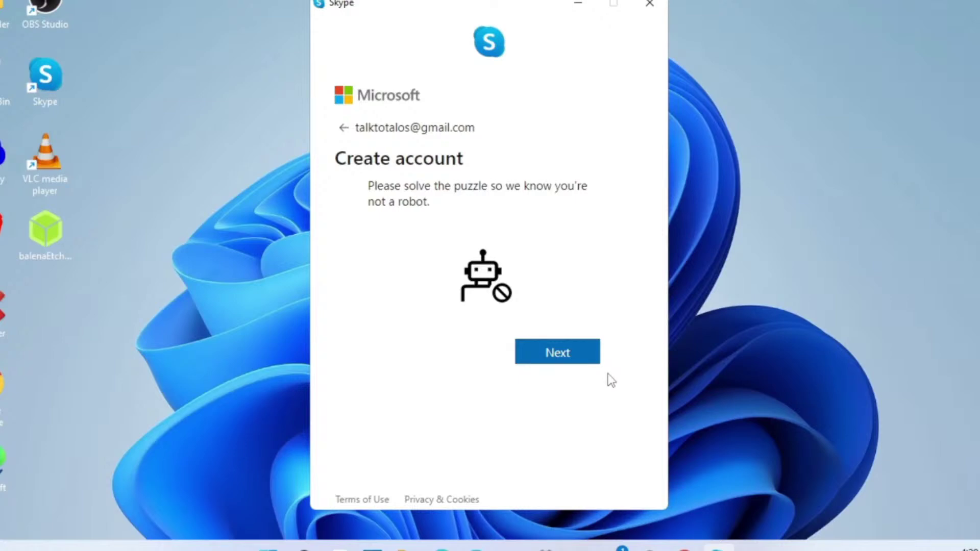
left_click(572, 357)
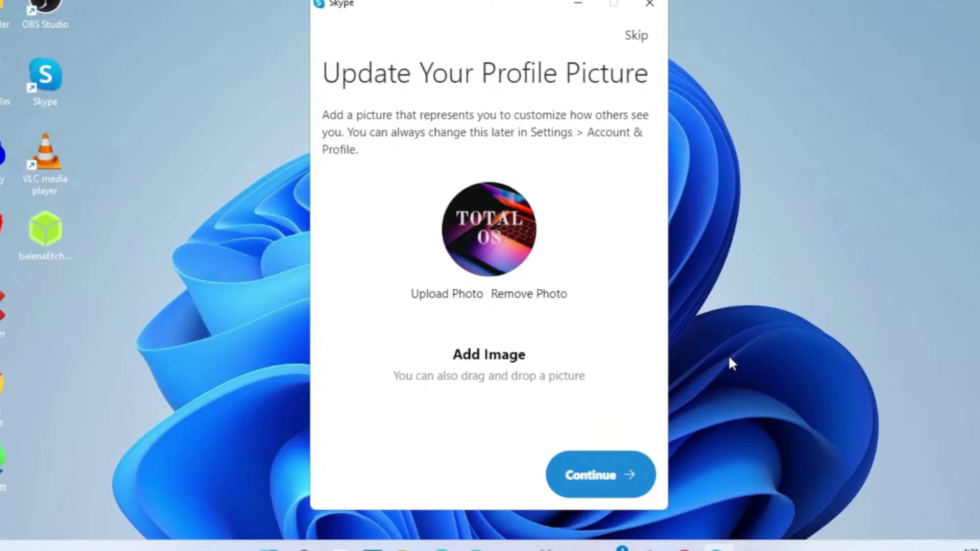
- Keep the profile picture, pass the audio and video tests, and decline sharing diagnostic data
left_click(598, 474)
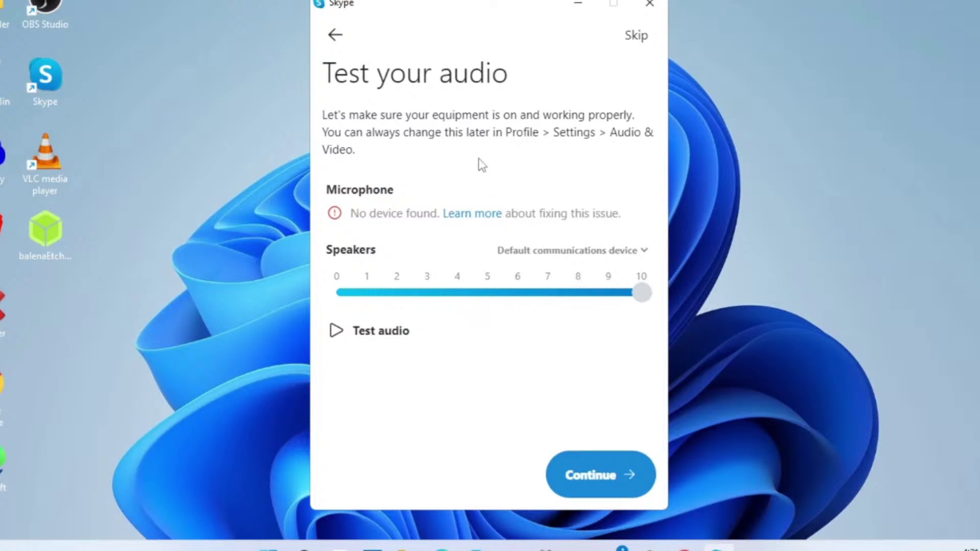
left_click(334, 333)
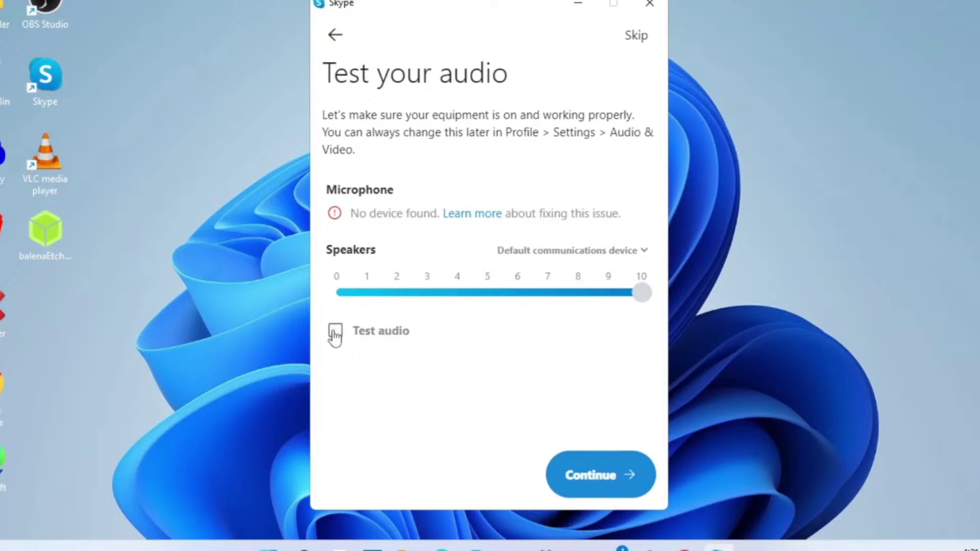
left_click(615, 475)
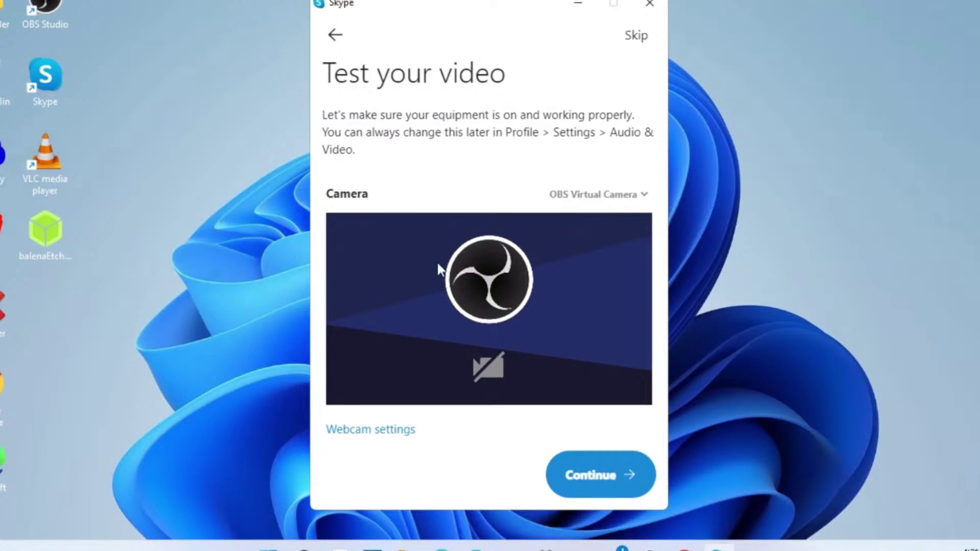
left_click(627, 480)
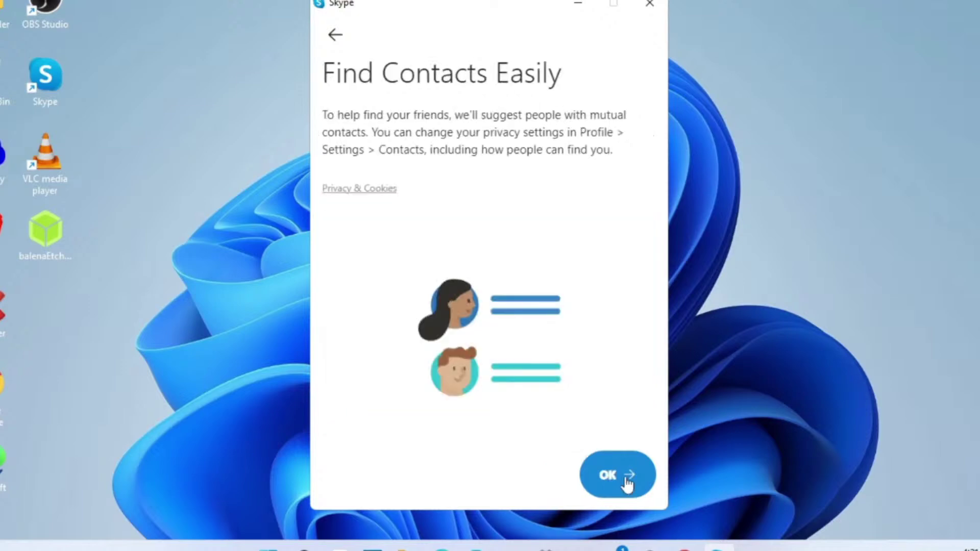
left_click(627, 480)
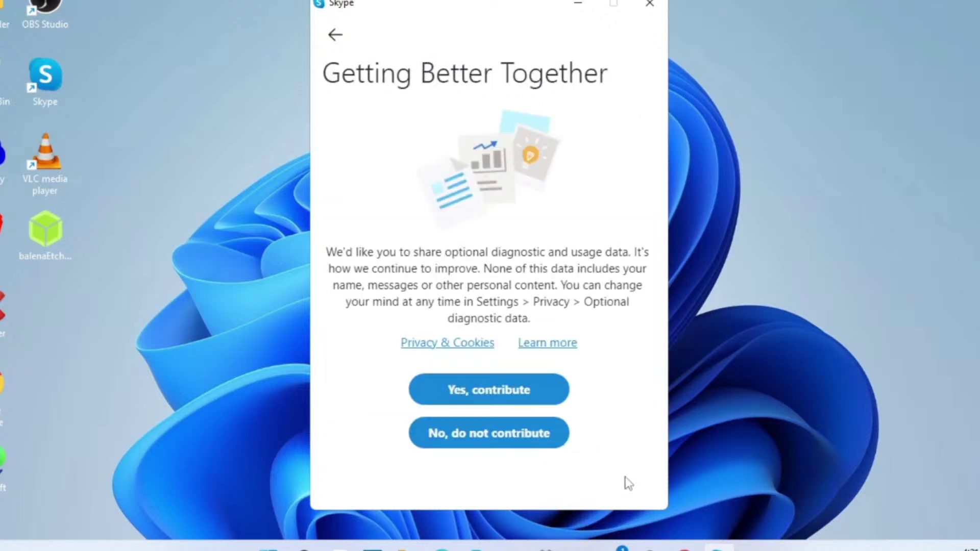
left_click(547, 442)
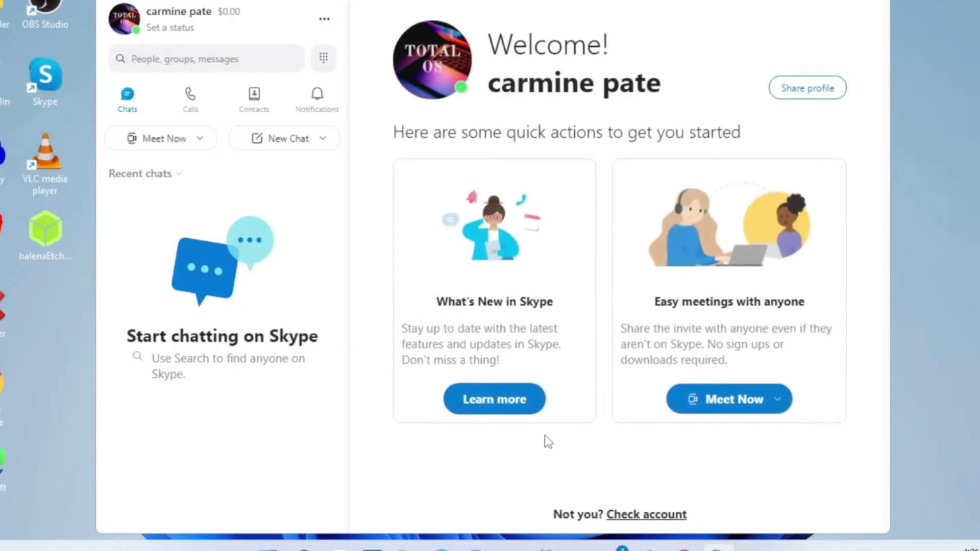
- Host a Meet Now meeting and name it 'let's meet'
left_click(320, 140)
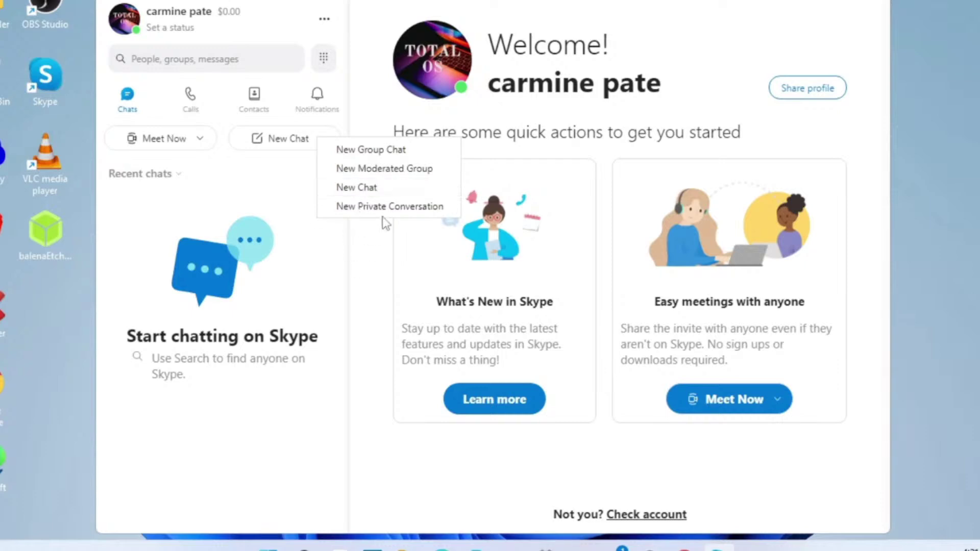
left_click(309, 265)
left_click(168, 136)
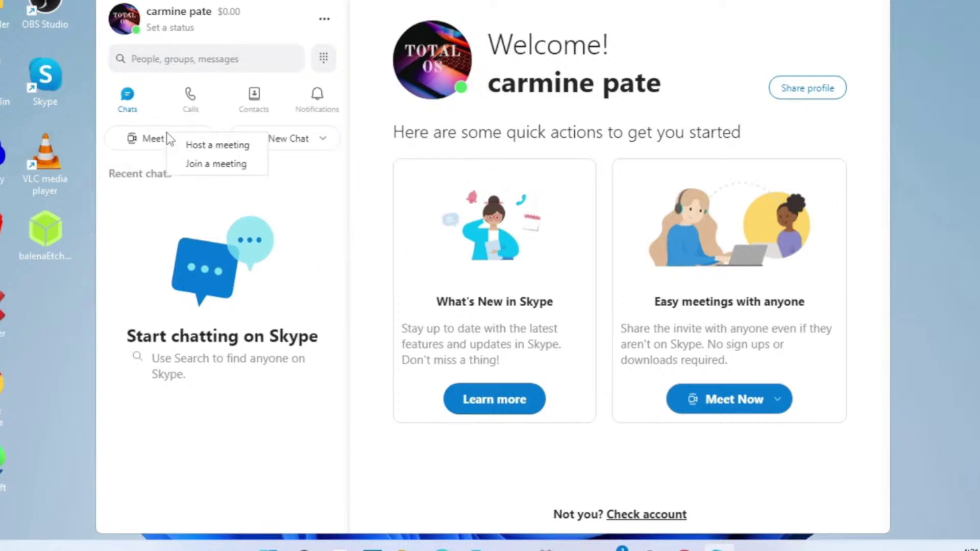
left_click(203, 149)
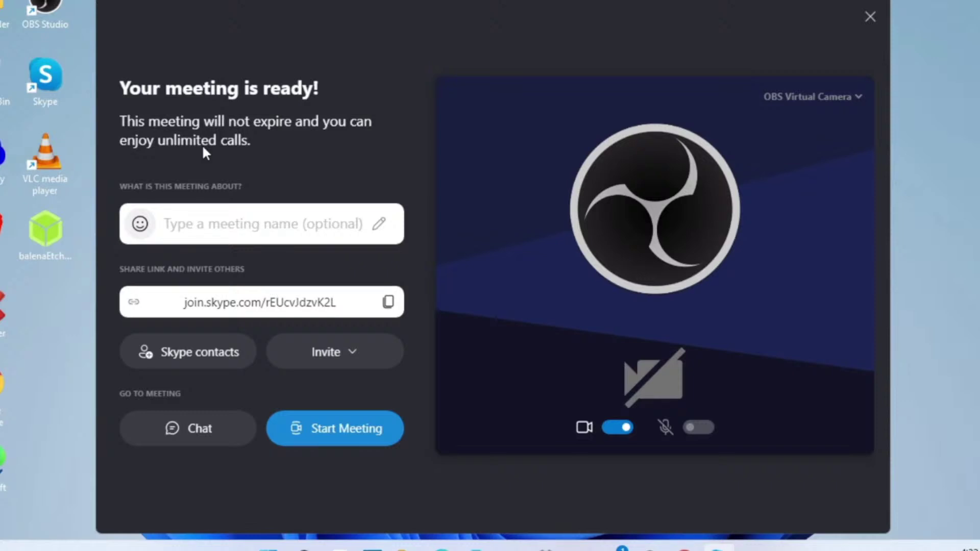
left_click(271, 224)
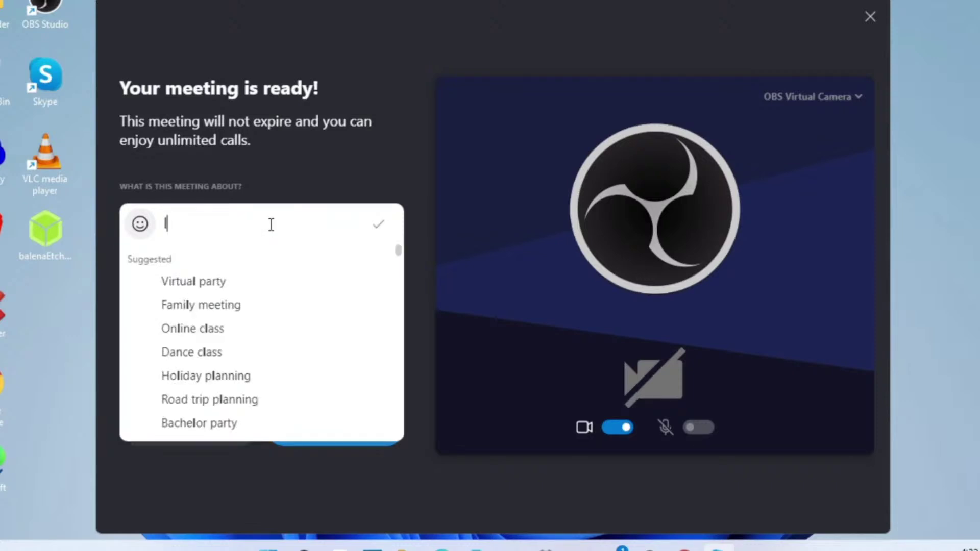
type("let's")
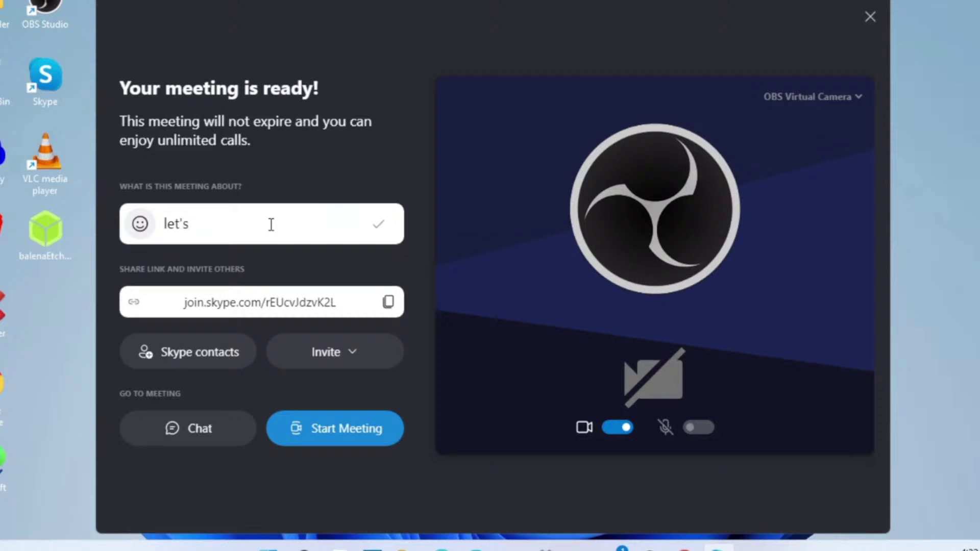
type(" meet")
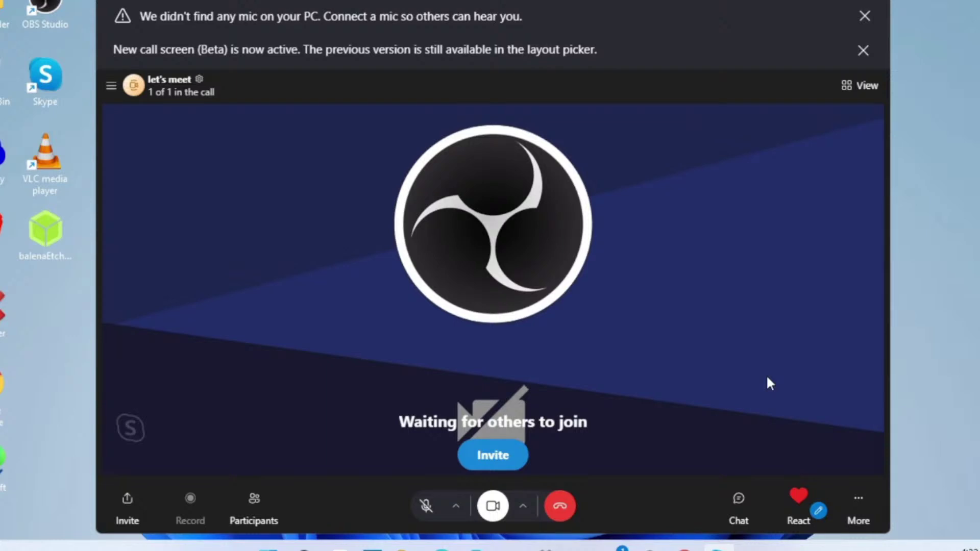
- Check the call layout options, then reopen the sidebar listing 'let's meet' with its More options menu
left_click(857, 89)
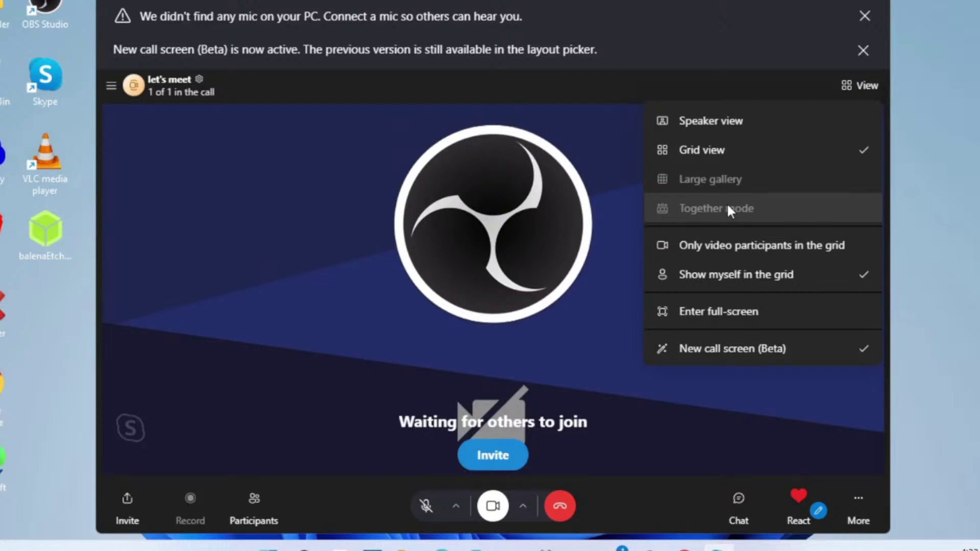
left_click(323, 93)
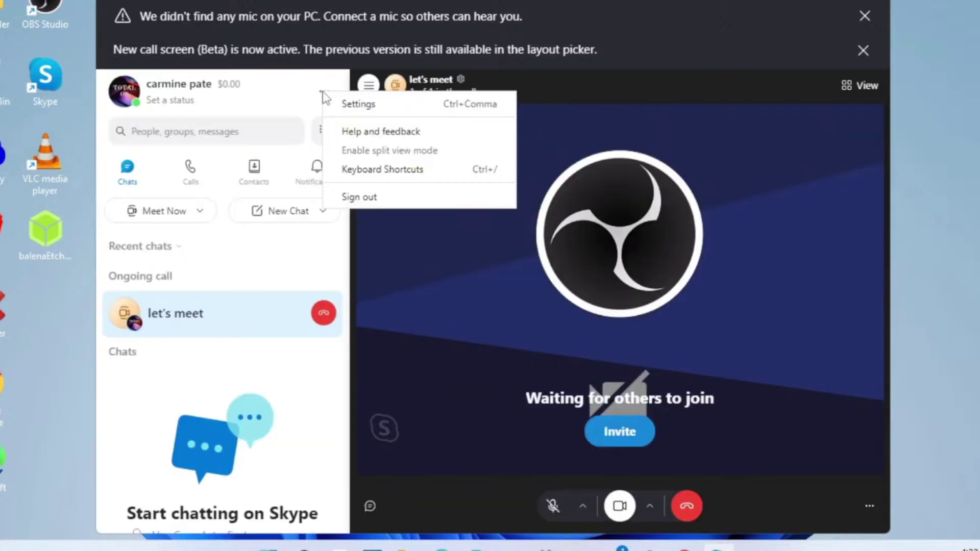
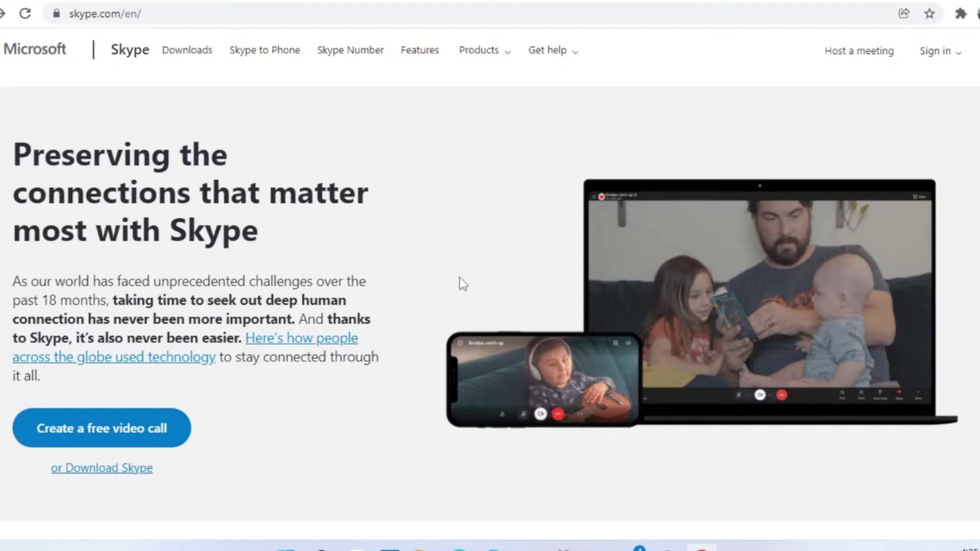
- Browse the Skype Features page, then go to the Download Skype page
left_click(404, 55)
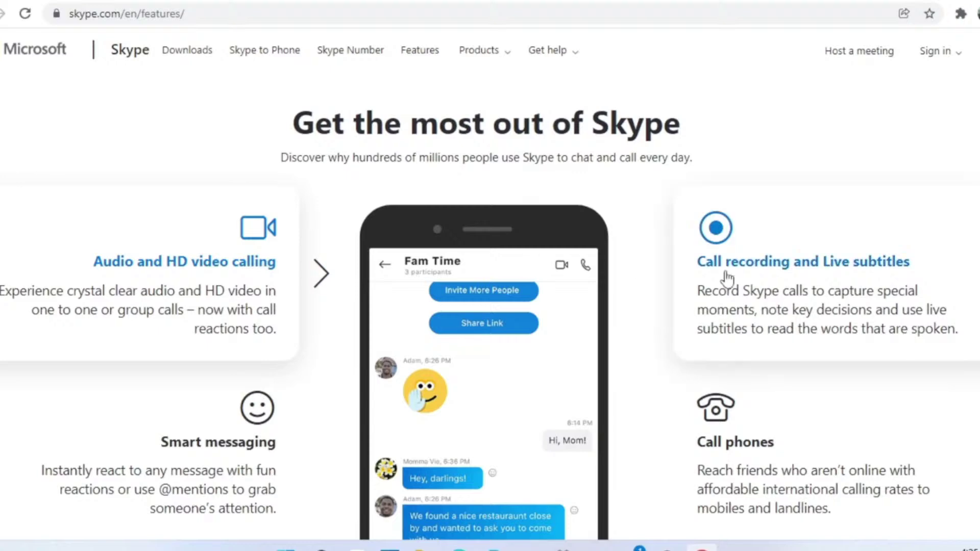
scroll(750, 428, "down", 1)
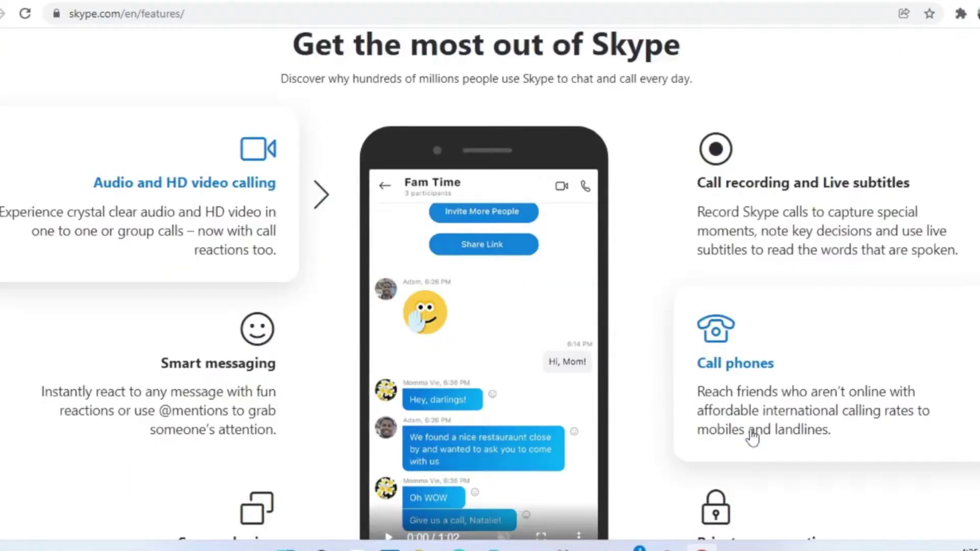
scroll(751, 436, "down", 2)
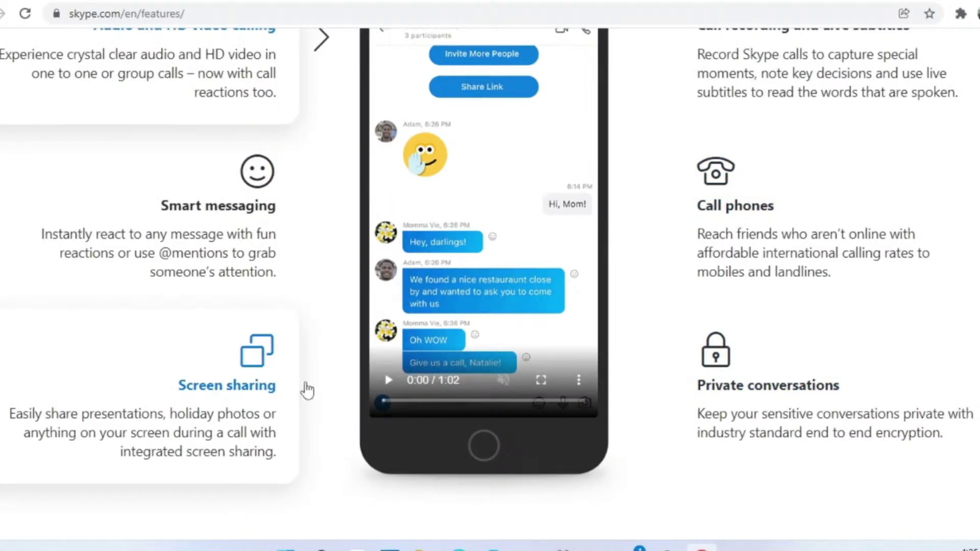
scroll(407, 380, "up", 3)
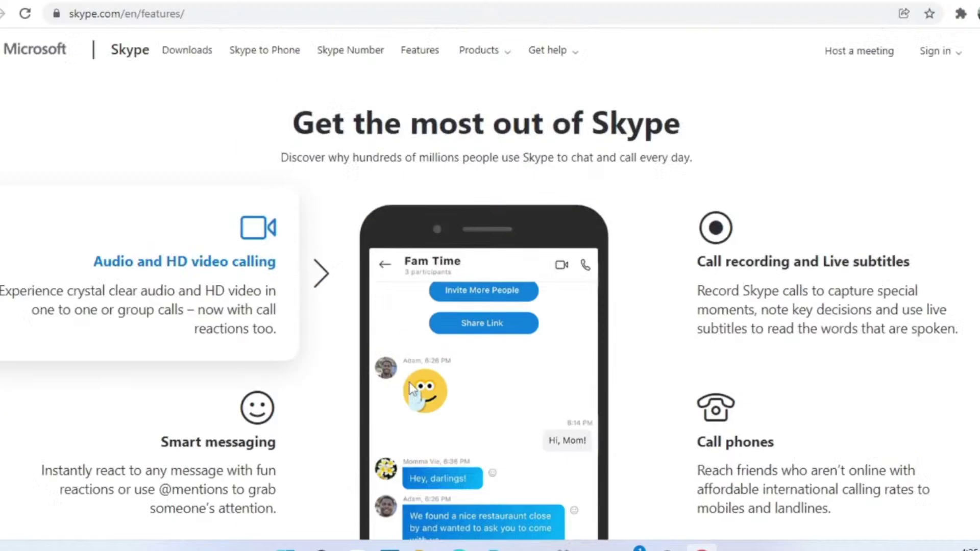
left_click(206, 56)
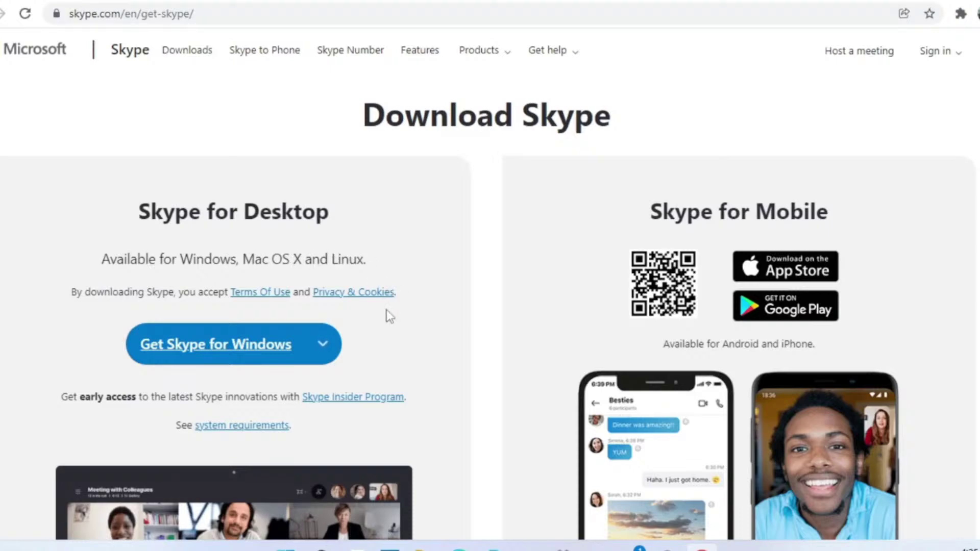
- Download the Windows installer Skype-8.78.0.159.exe and launch it from the download bar
left_click(262, 347)
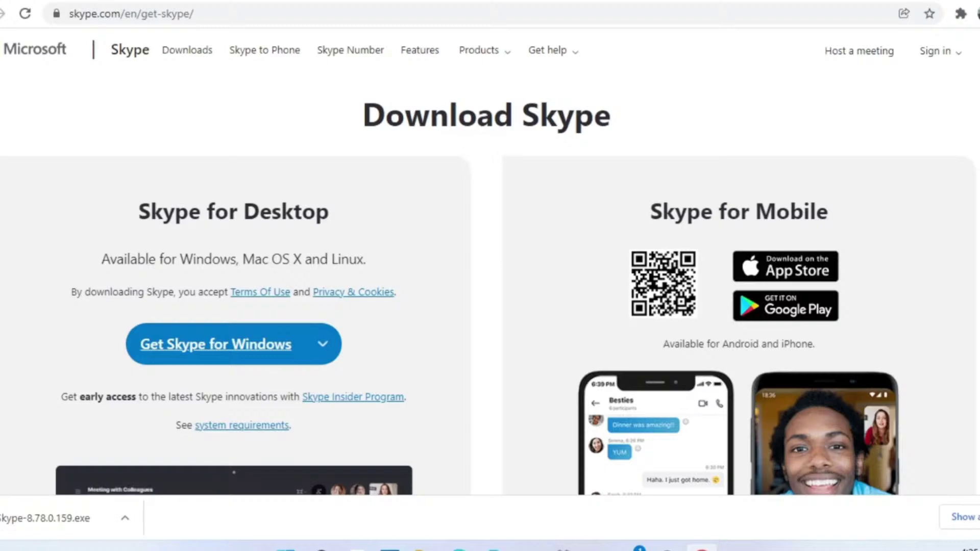
left_click(74, 523)
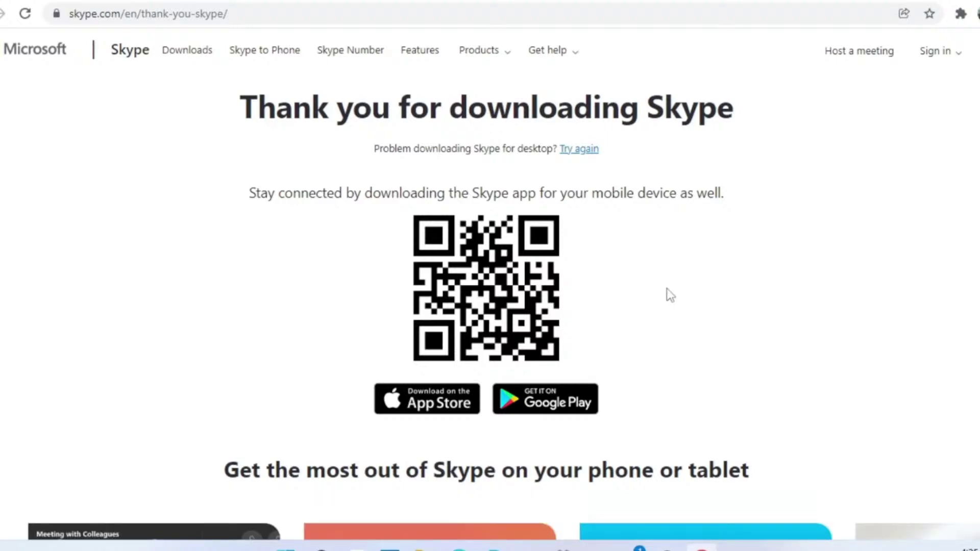
- Wait for Skype 8.78 to finish installing until the Microsoft Sign in screen appears
scroll(811, 315, "down", 7)
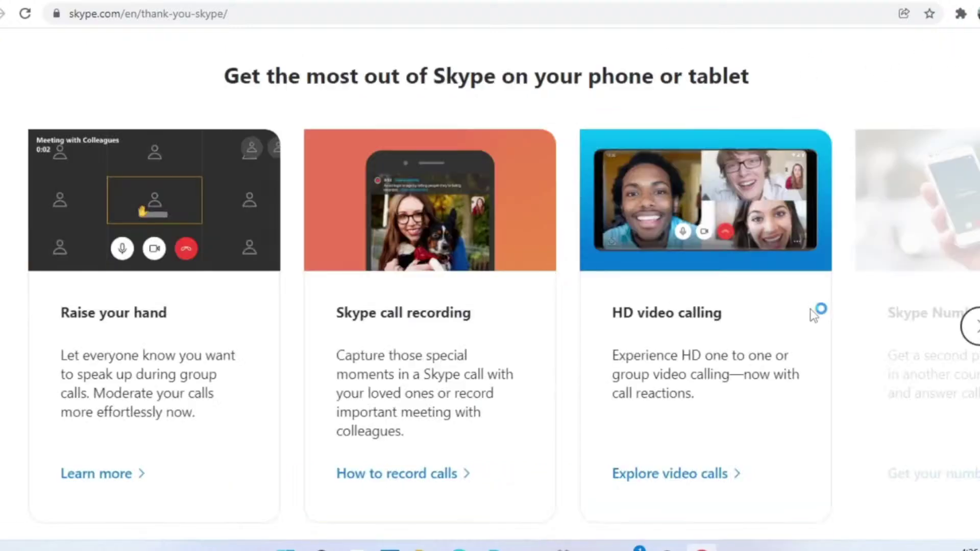
scroll(814, 315, "up", 7)
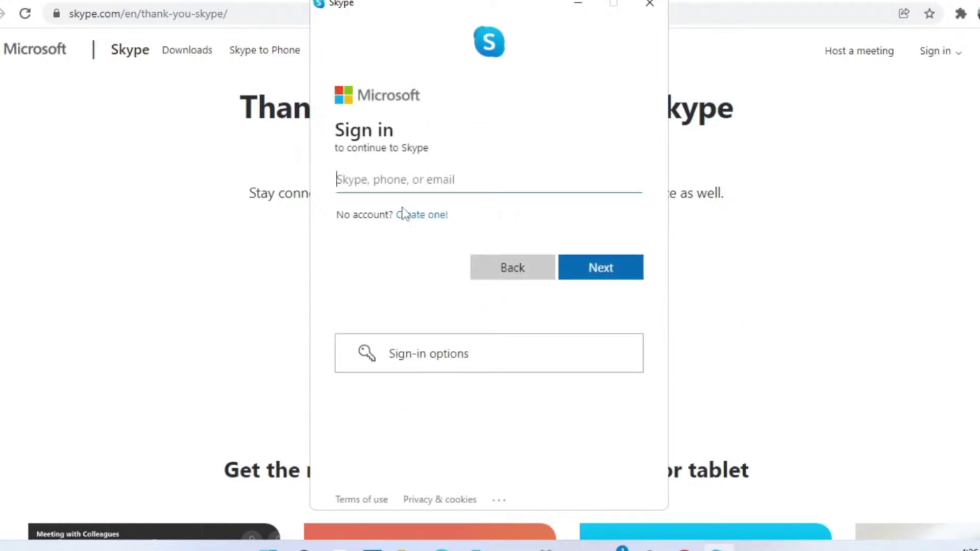
- Start creating a new Skype account and switch to signing up with an email
left_click(434, 216)
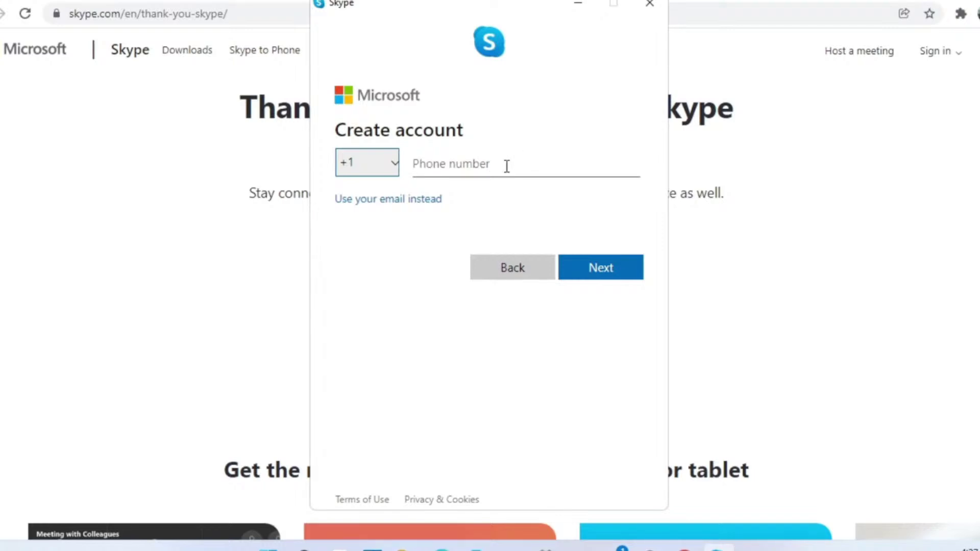
left_click(479, 168)
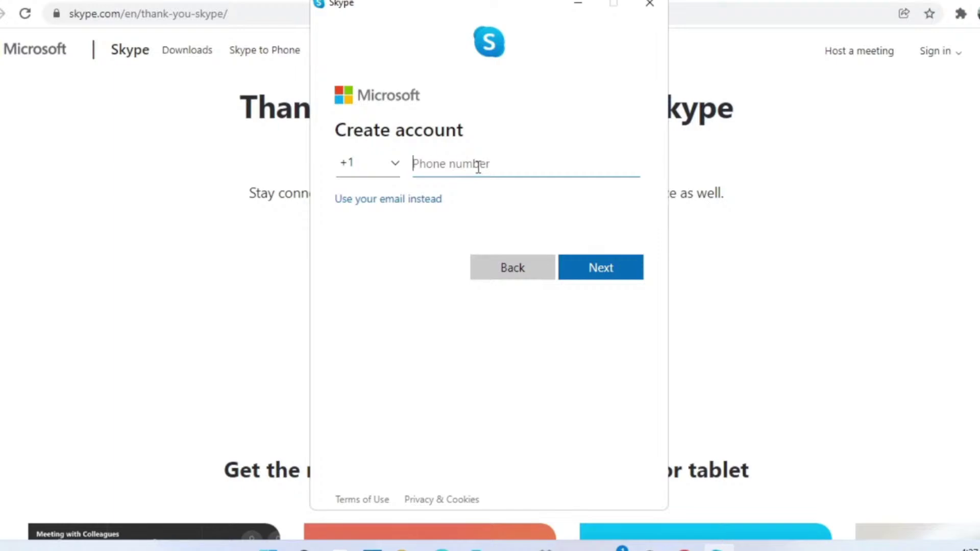
left_click(412, 200)
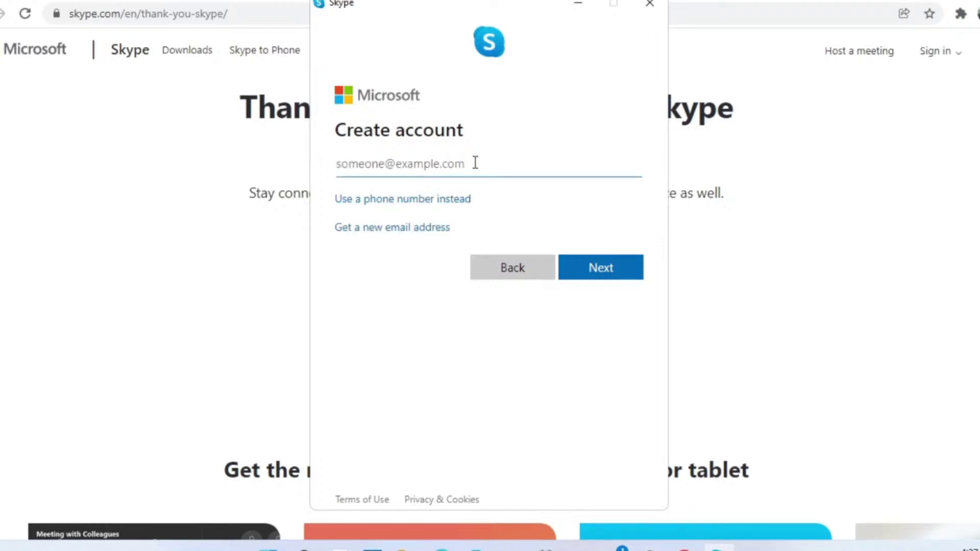
- Enter the account's email address, decline Microsoft offers and tips, and continue
type("TA")
key("BackSpace")
key("BackSpace")
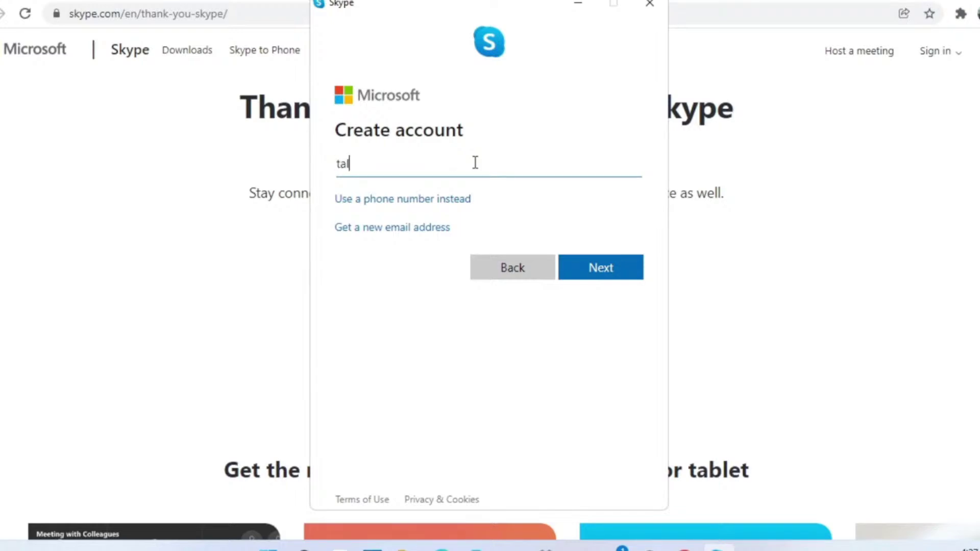
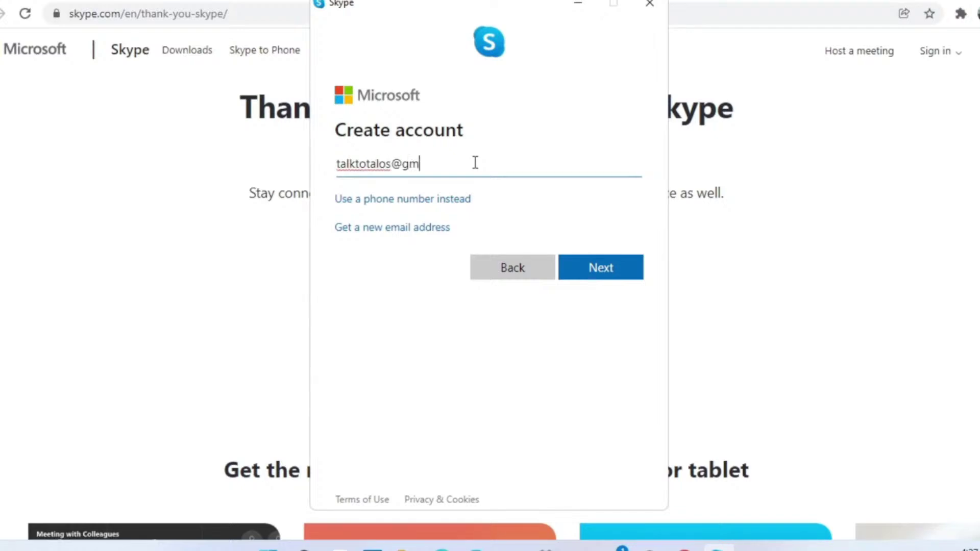
key("Return")
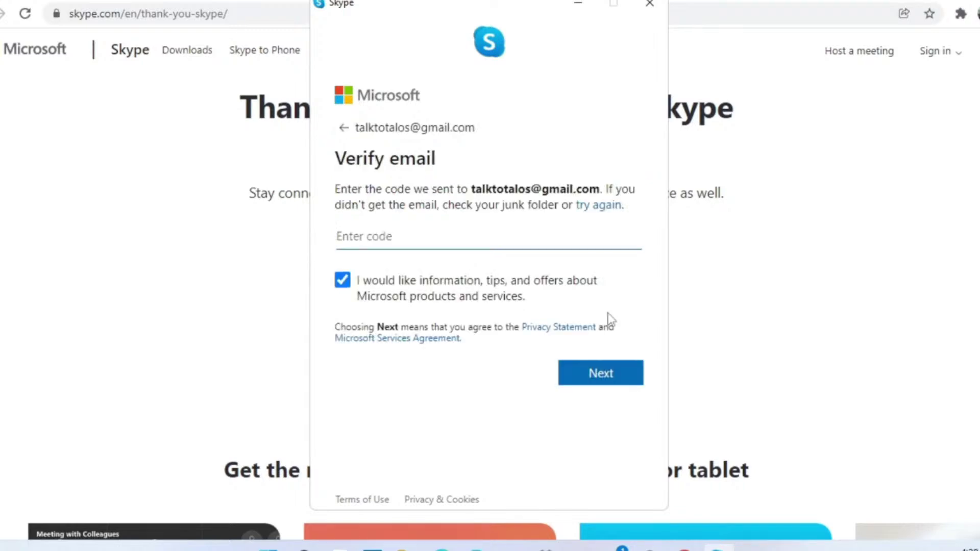
left_click(344, 282)
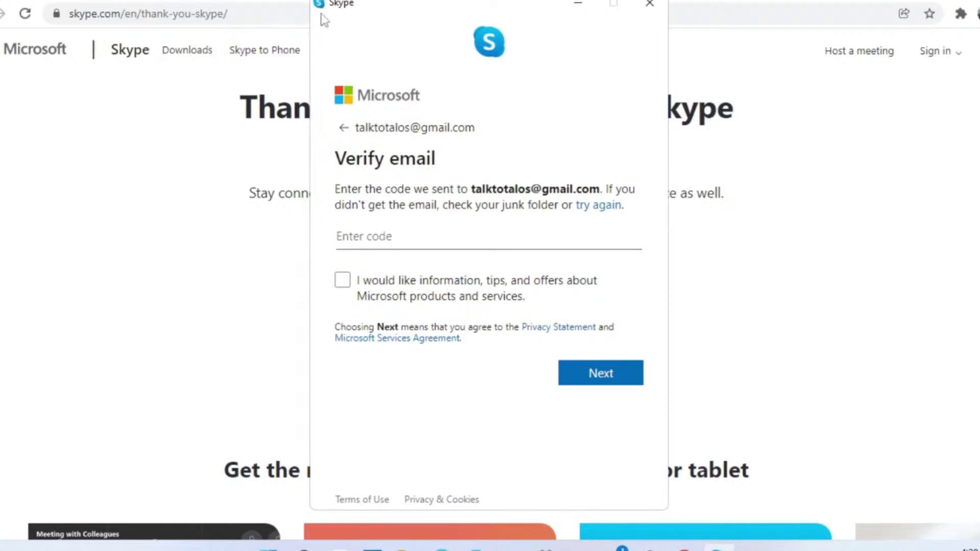
left_click(612, 381)
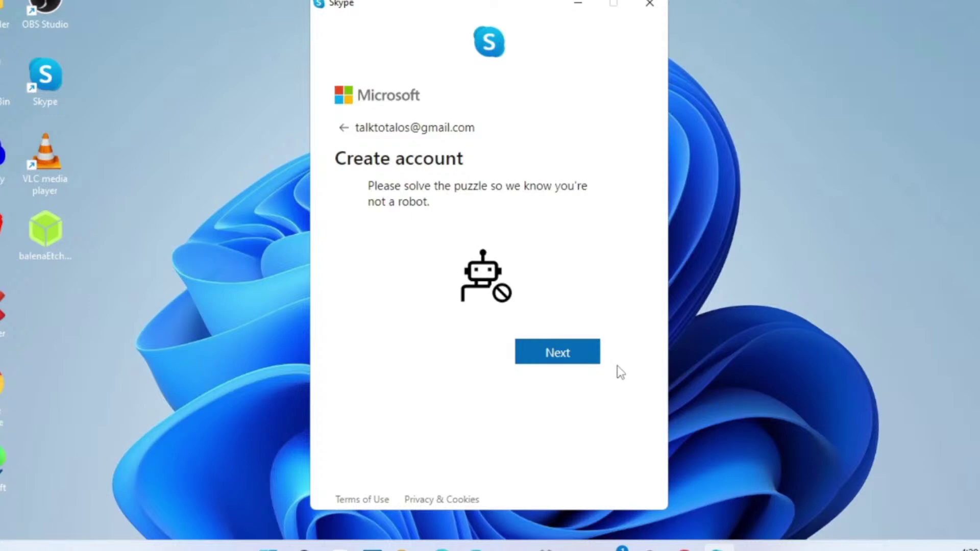
- Solve the robot puzzle, keep the profile picture, test the speakers, and accept the camera setup
left_click(575, 360)
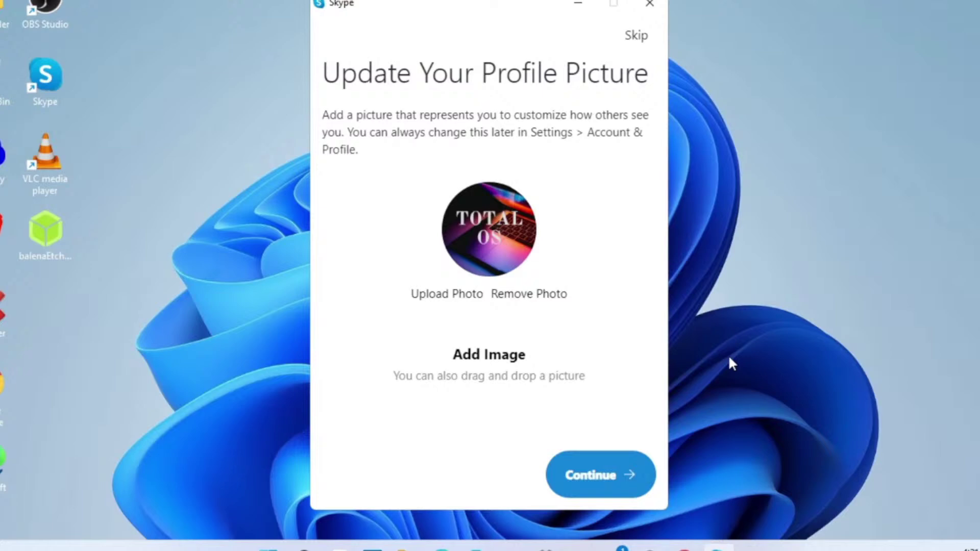
left_click(599, 474)
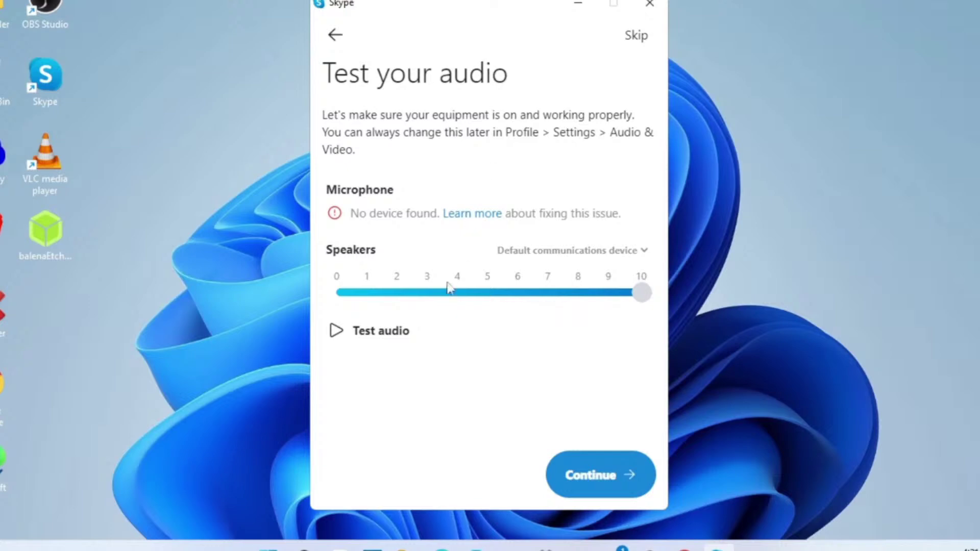
left_click(336, 333)
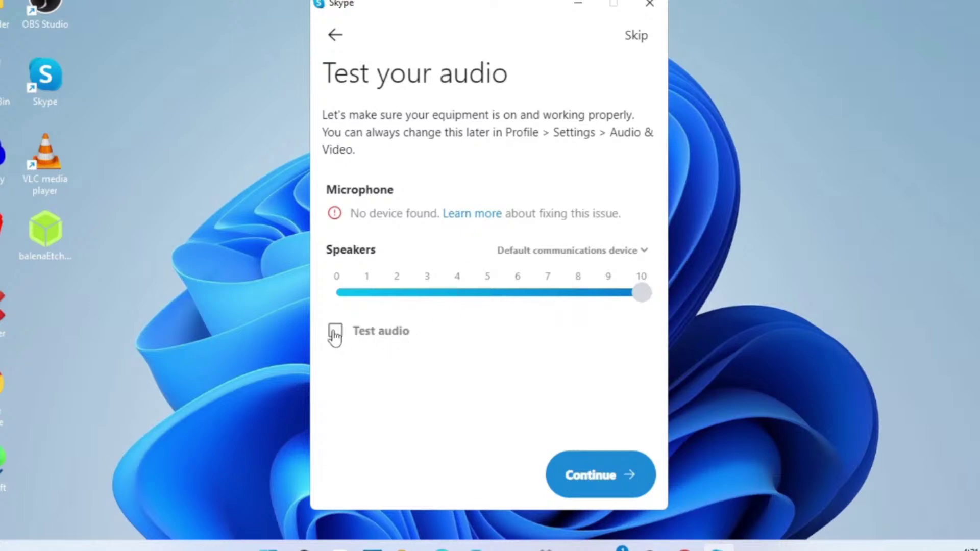
left_click(613, 474)
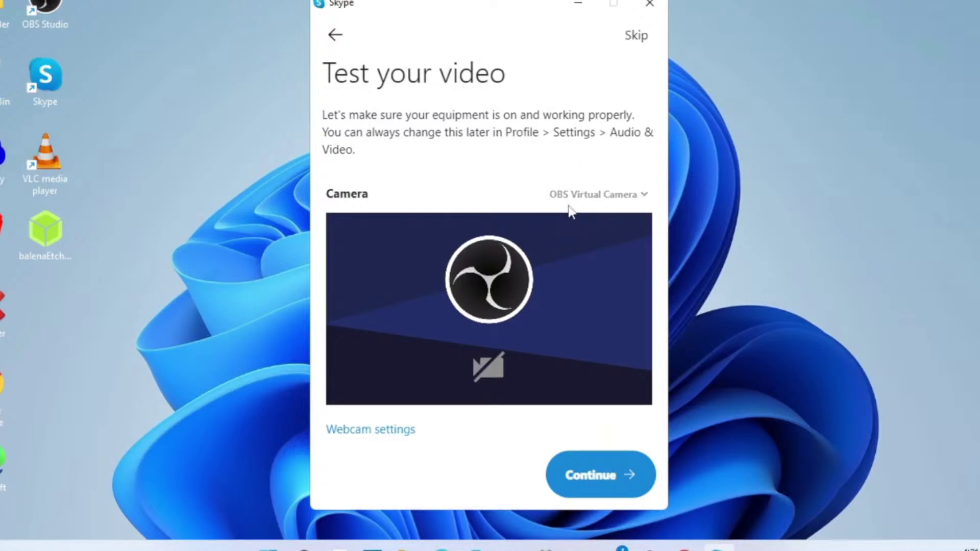
left_click(626, 478)
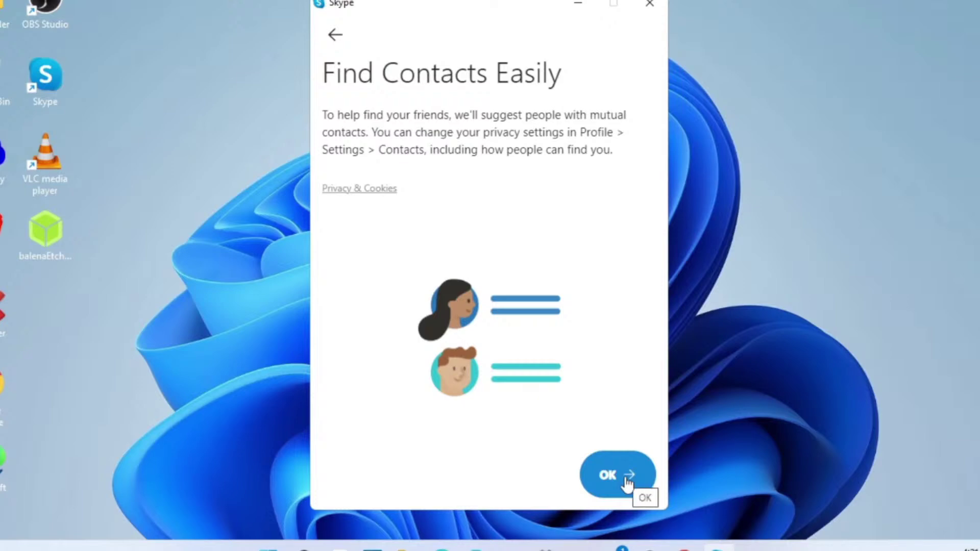
- Acknowledge Find Contacts Easily, then check and dismiss the New Chat options
left_click(627, 482)
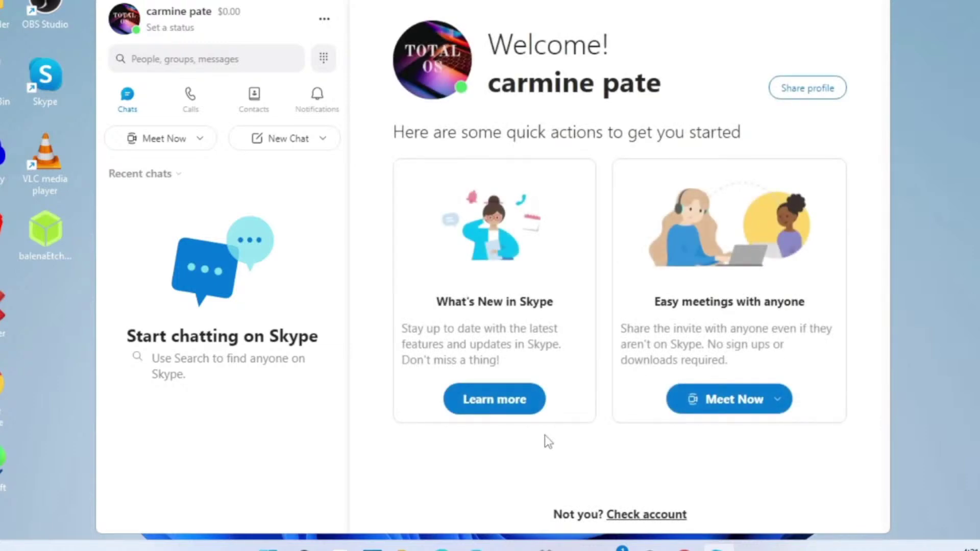
left_click(318, 138)
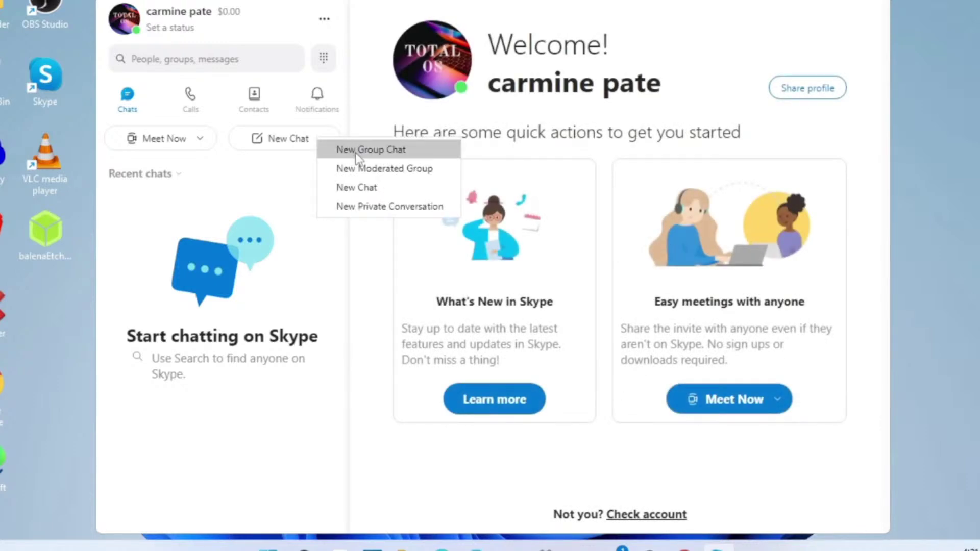
left_click(308, 264)
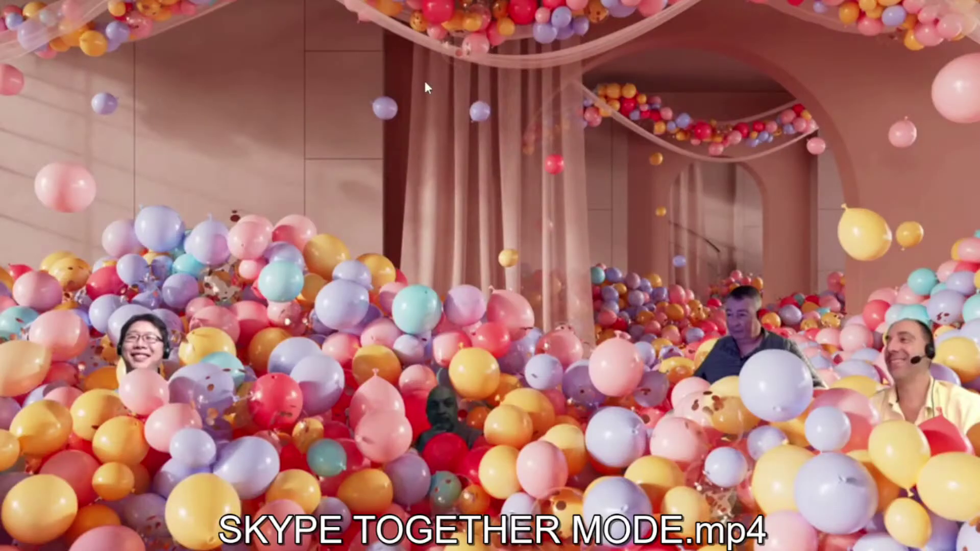